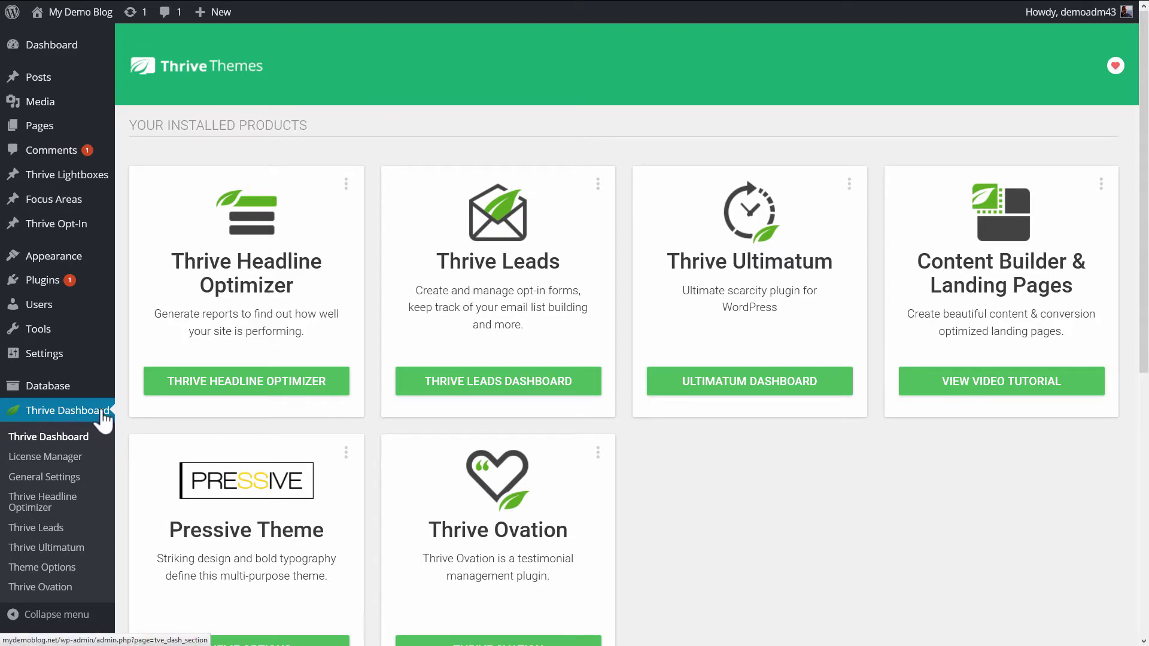
# - Scroll the Thrive Dashboard overview down to the API Connections card under Thrive Features
pyautogui.scroll(-7, 675, 451)
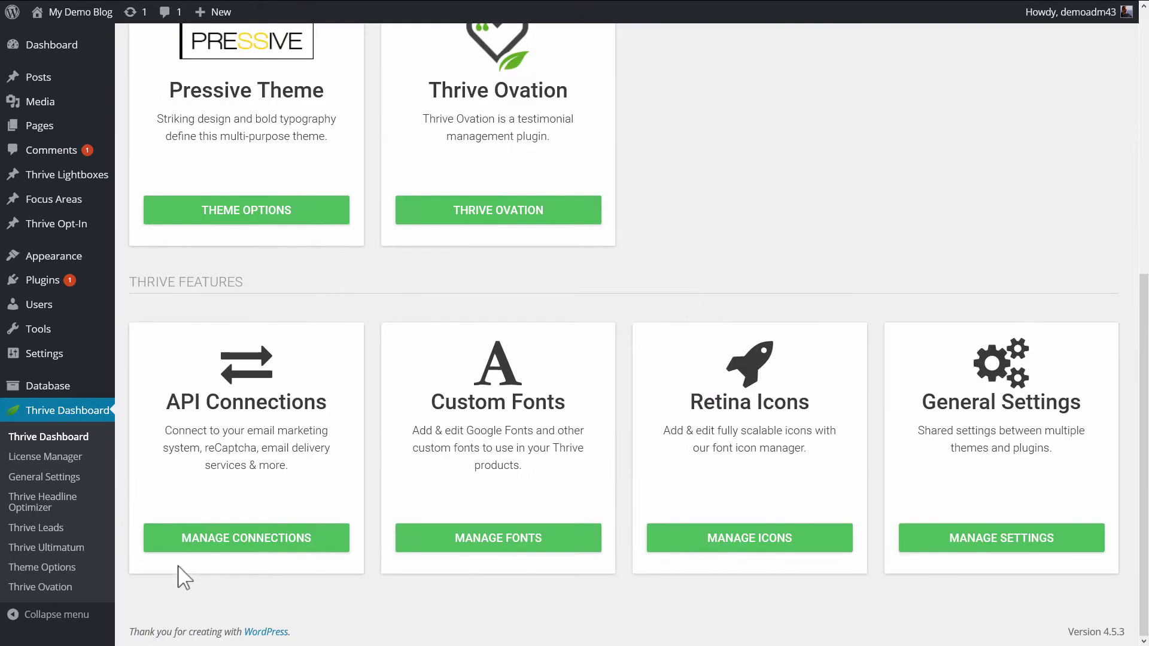
# - From Manage Connections, add a new API connection and choose SendGrid as the app
pyautogui.click(199, 543)
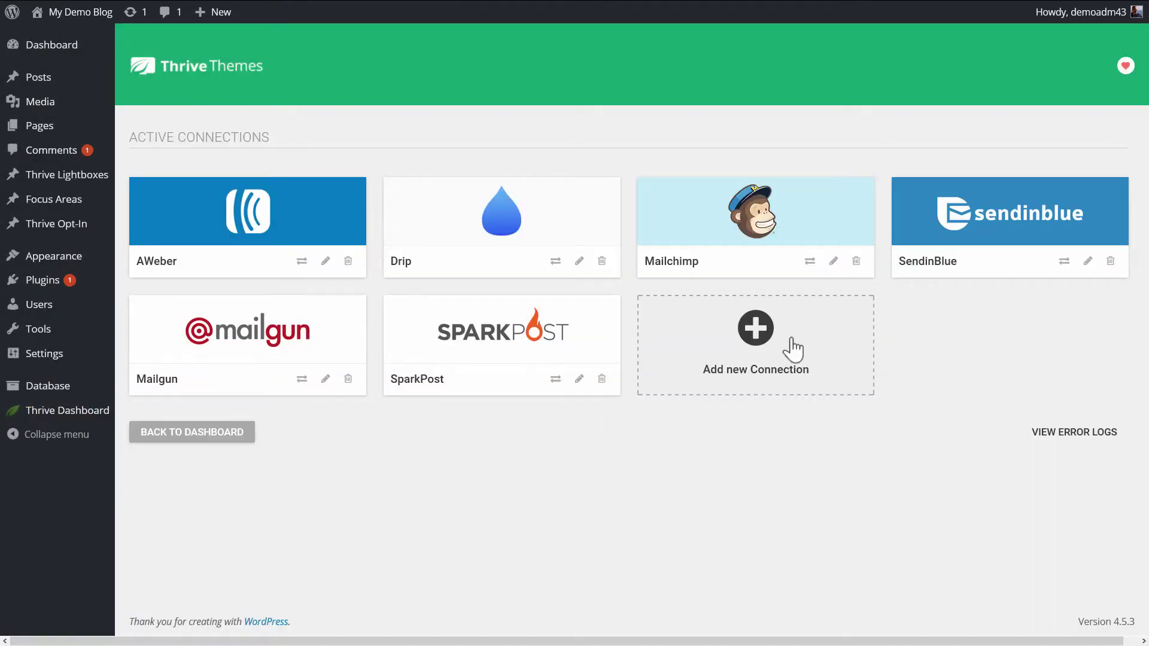
pyautogui.click(793, 349)
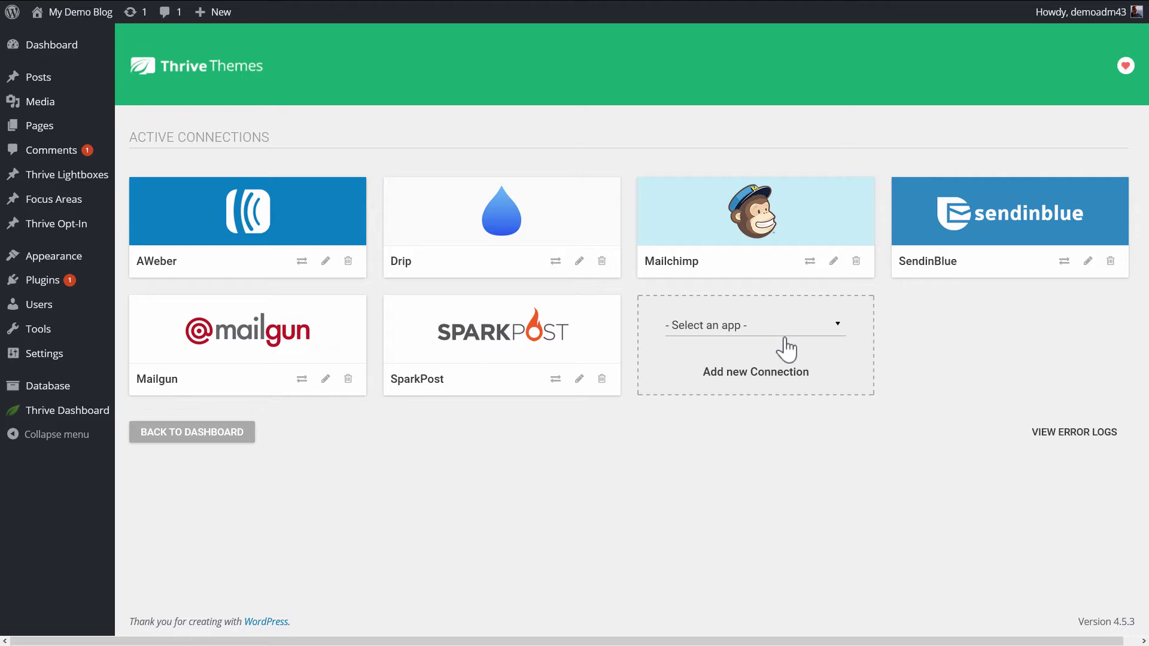
pyautogui.click(726, 332)
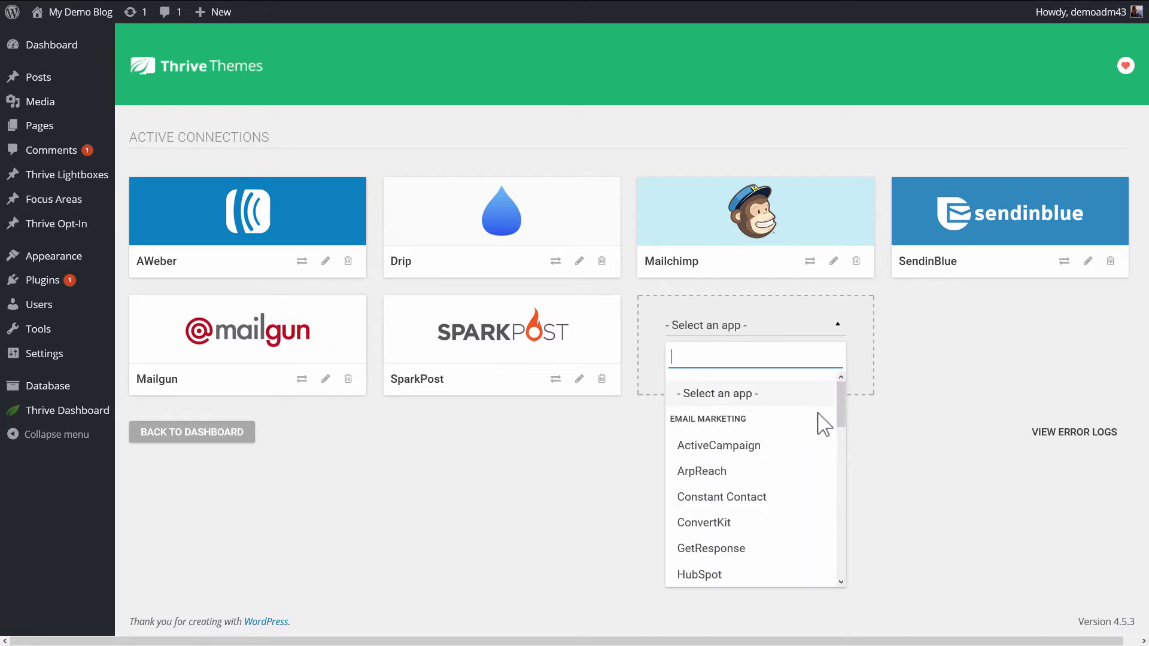
pyautogui.moveTo(846, 404); pyautogui.dragTo(808, 495)
pyautogui.click(703, 505)
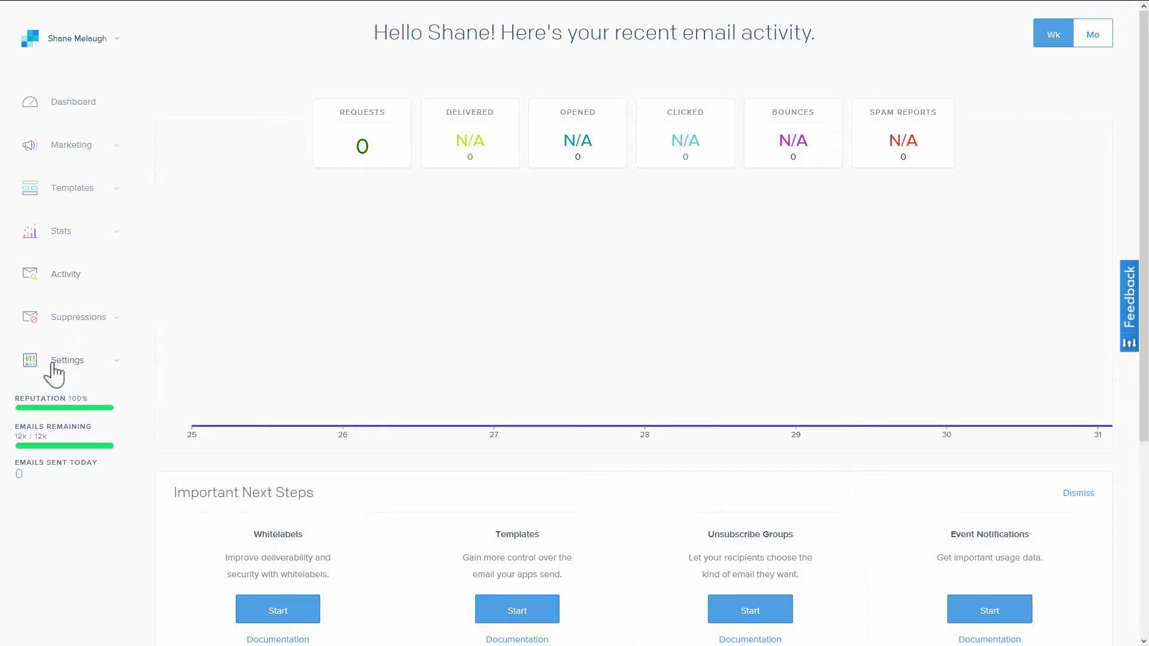
# - Go to SendGrid's Settings > API Keys page and show the Create API Key type options
pyautogui.click(55, 365)
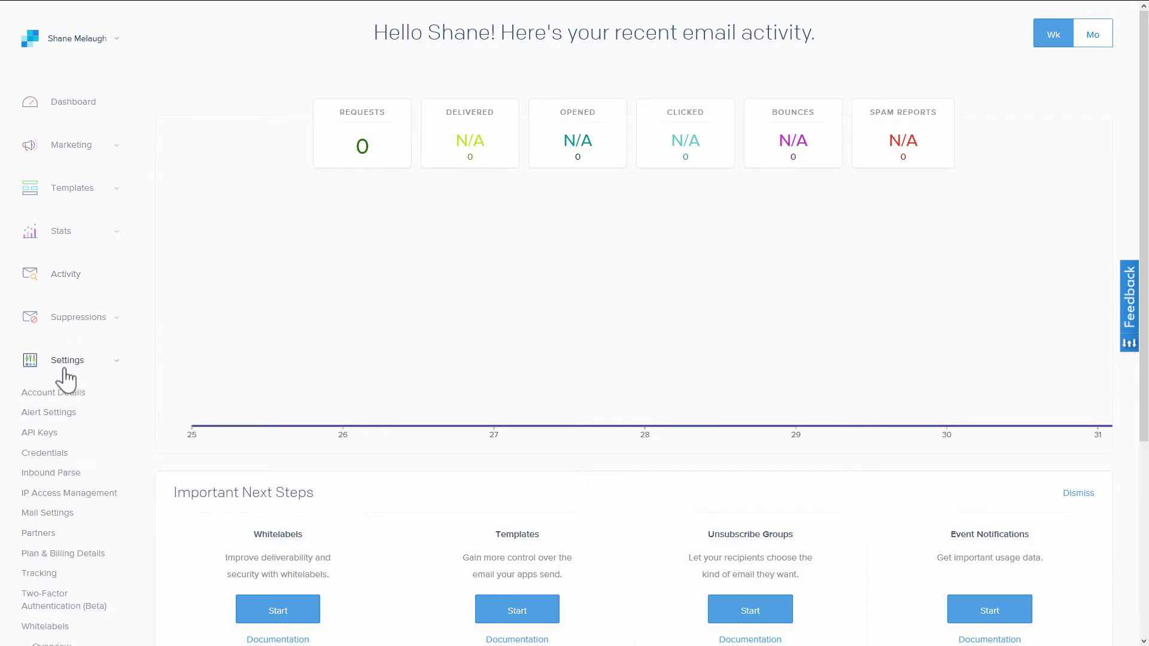
pyautogui.click(41, 433)
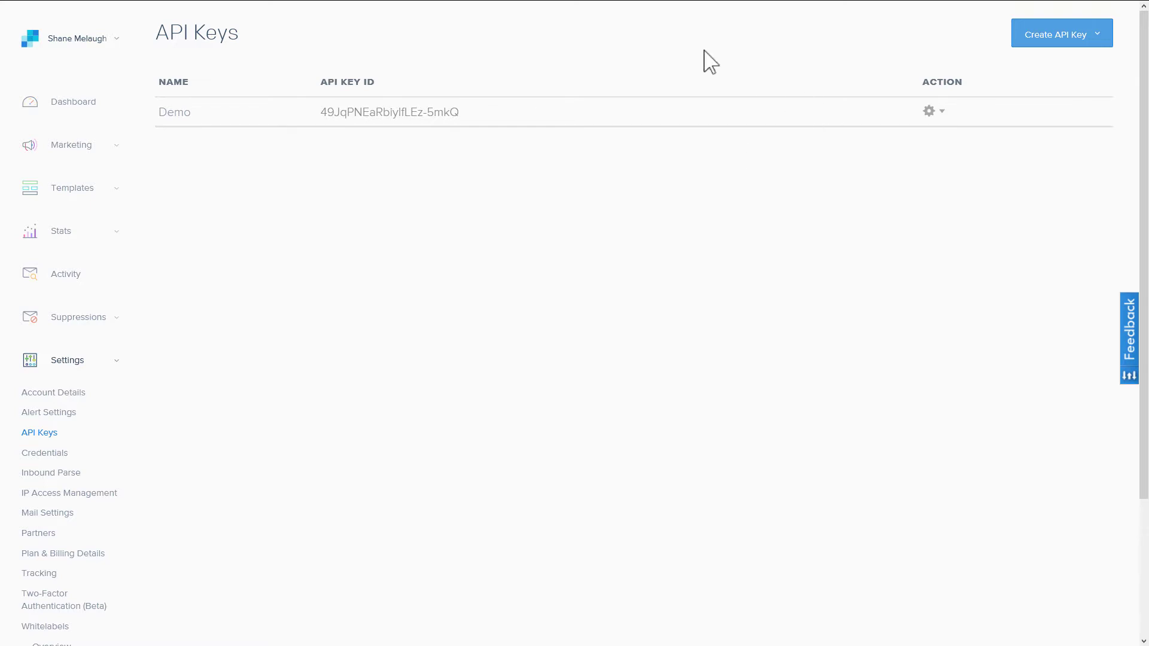
pyautogui.click(1071, 37)
# - Start a General API key with full Mail Send and Alerts, read-only Email Activity and Stats
pyautogui.click(1069, 73)
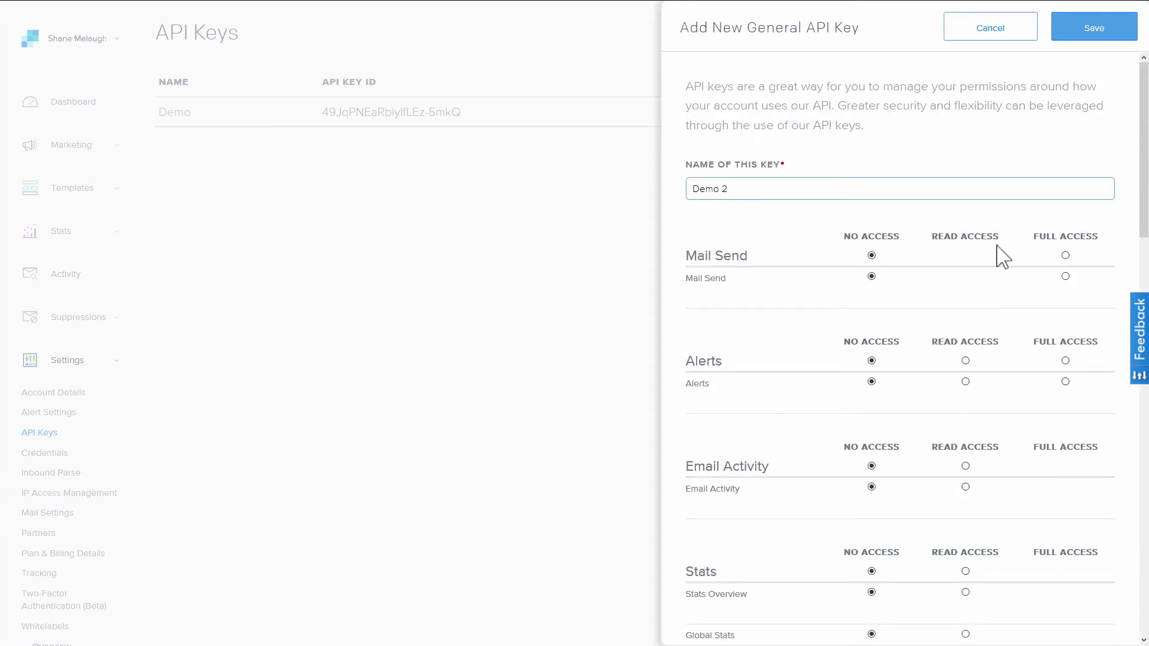
pyautogui.scroll(-1, 1016, 245)
pyautogui.click(1065, 213)
pyautogui.click(1065, 318)
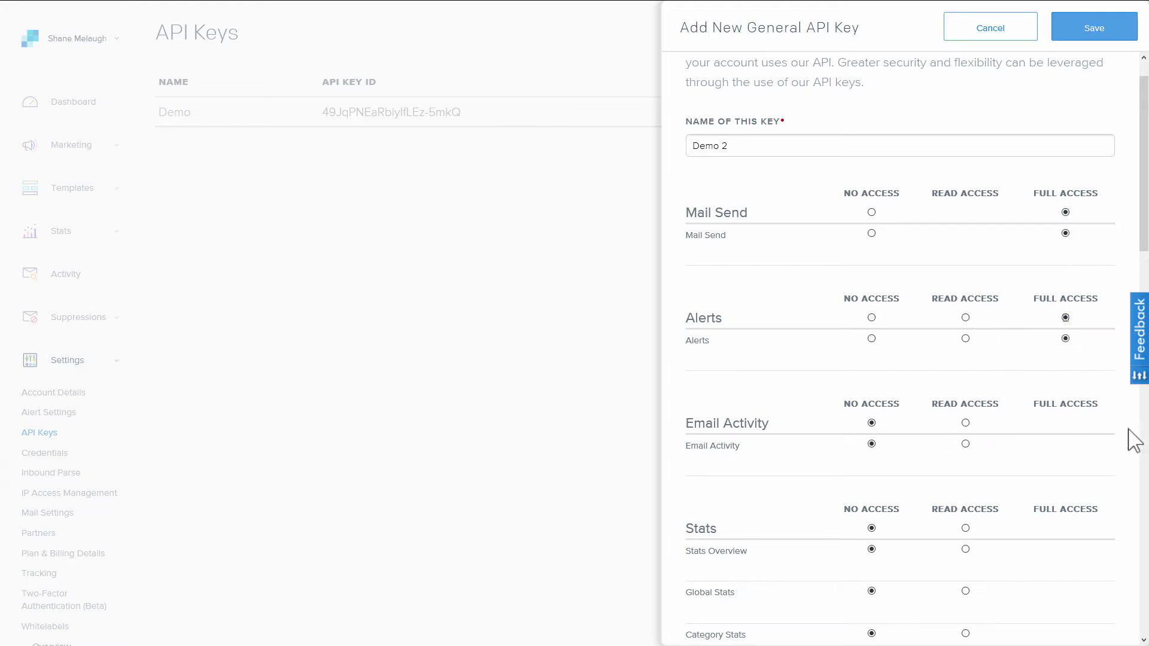
pyautogui.click(965, 423)
pyautogui.scroll(-2, 1017, 440)
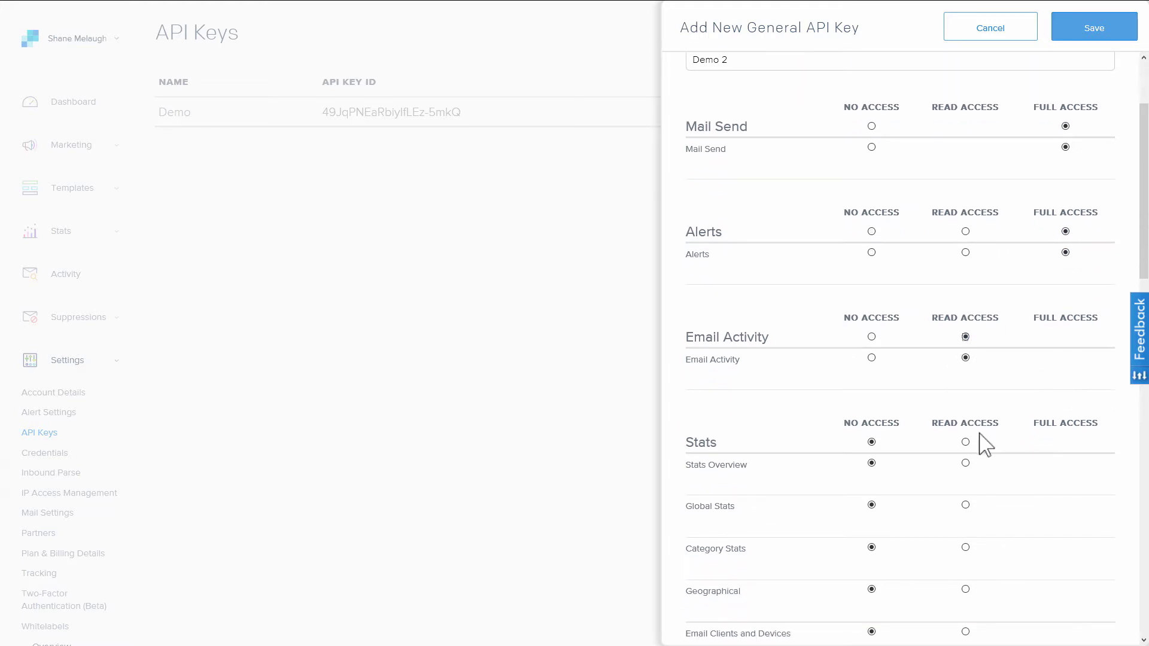
pyautogui.click(964, 441)
# - Grant full Mail Settings and Marketing Campaigns access, save the Demo 2 key, and select it
pyautogui.scroll(-8, 1071, 380)
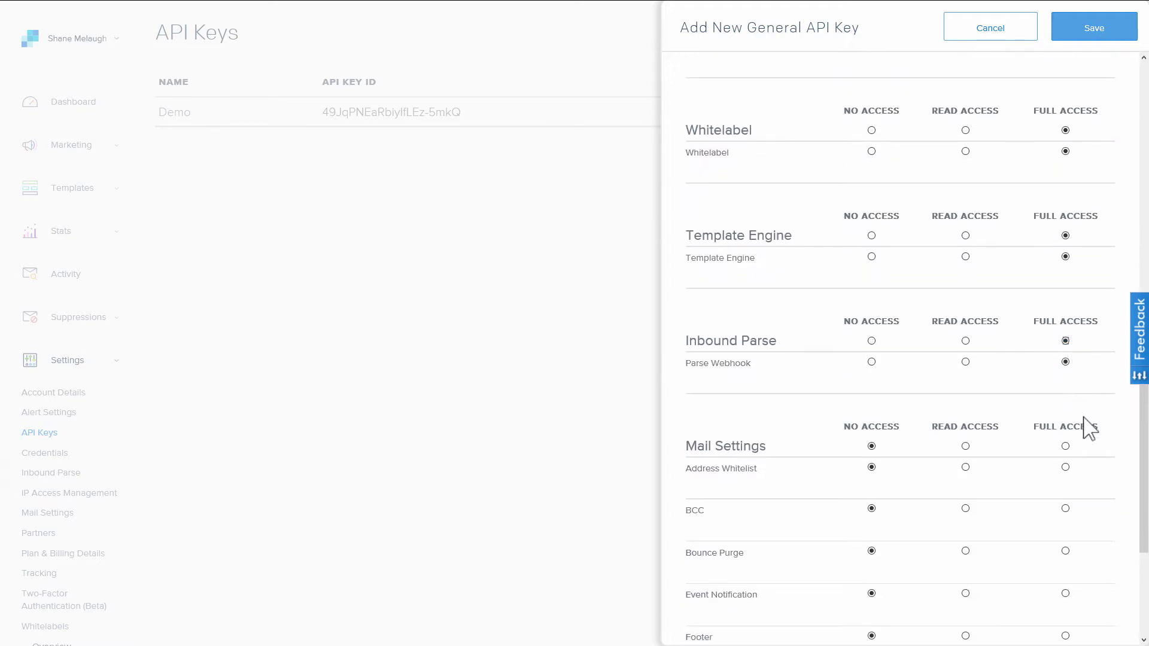
pyautogui.click(1065, 445)
pyautogui.scroll(-4, 1089, 428)
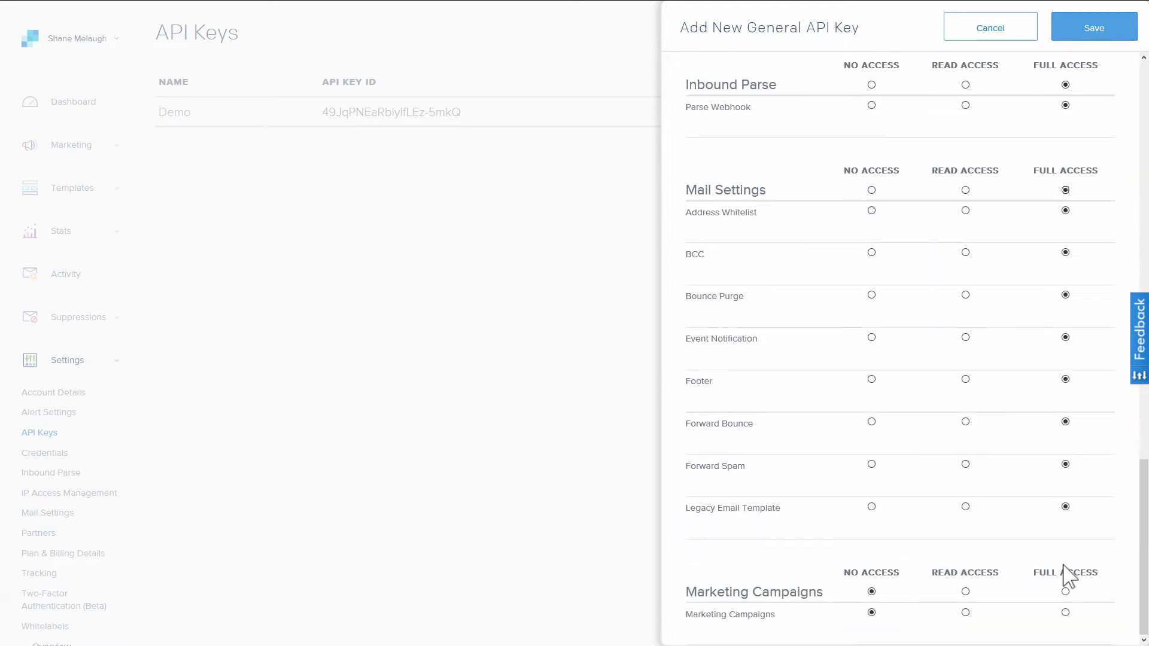
pyautogui.click(1065, 591)
pyautogui.scroll(10, 1108, 477)
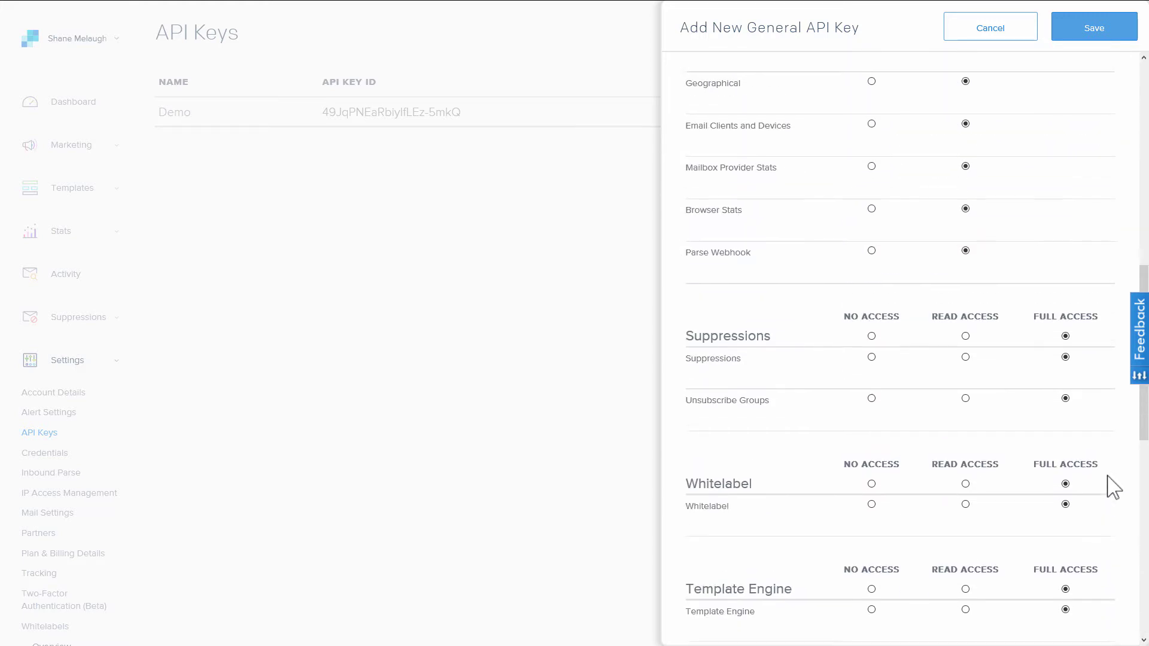
pyautogui.scroll(10, 1108, 477)
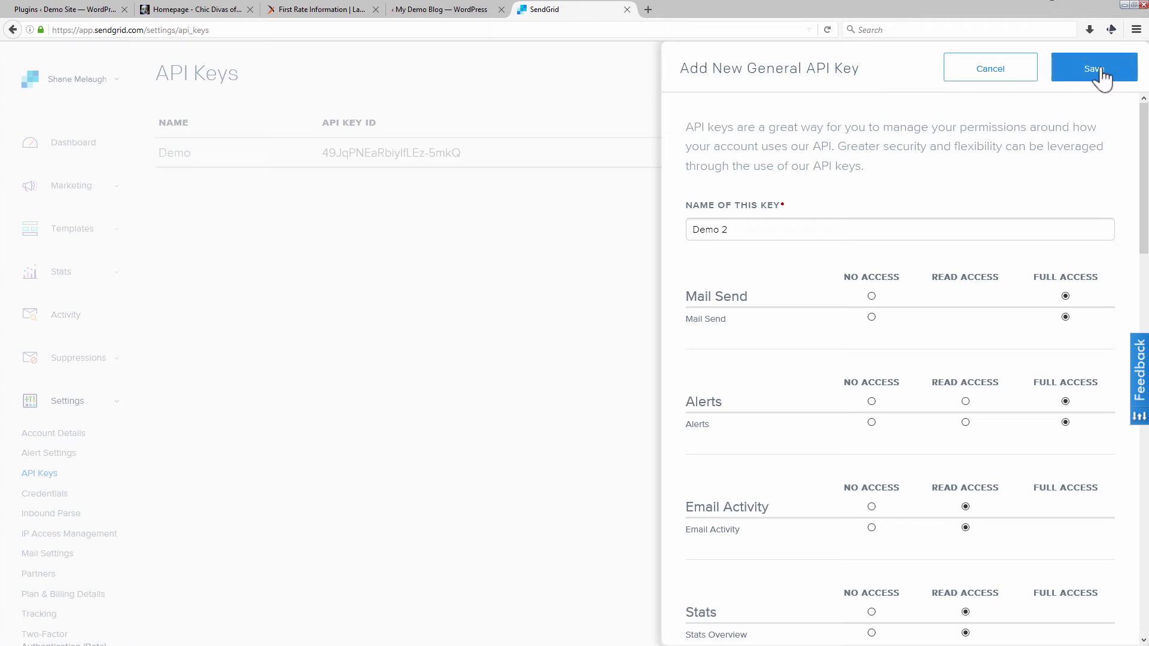
pyautogui.click(1098, 69)
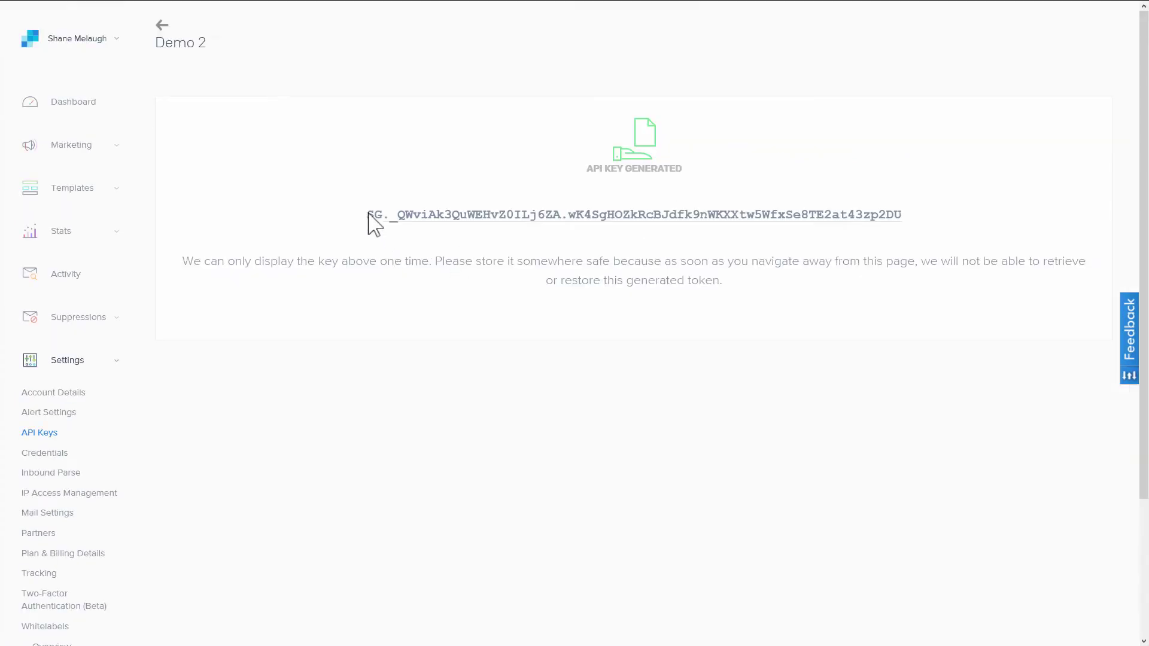
pyautogui.moveTo(368, 212); pyautogui.dragTo(903, 223)
pyautogui.hotkey('ctrl', 'c')
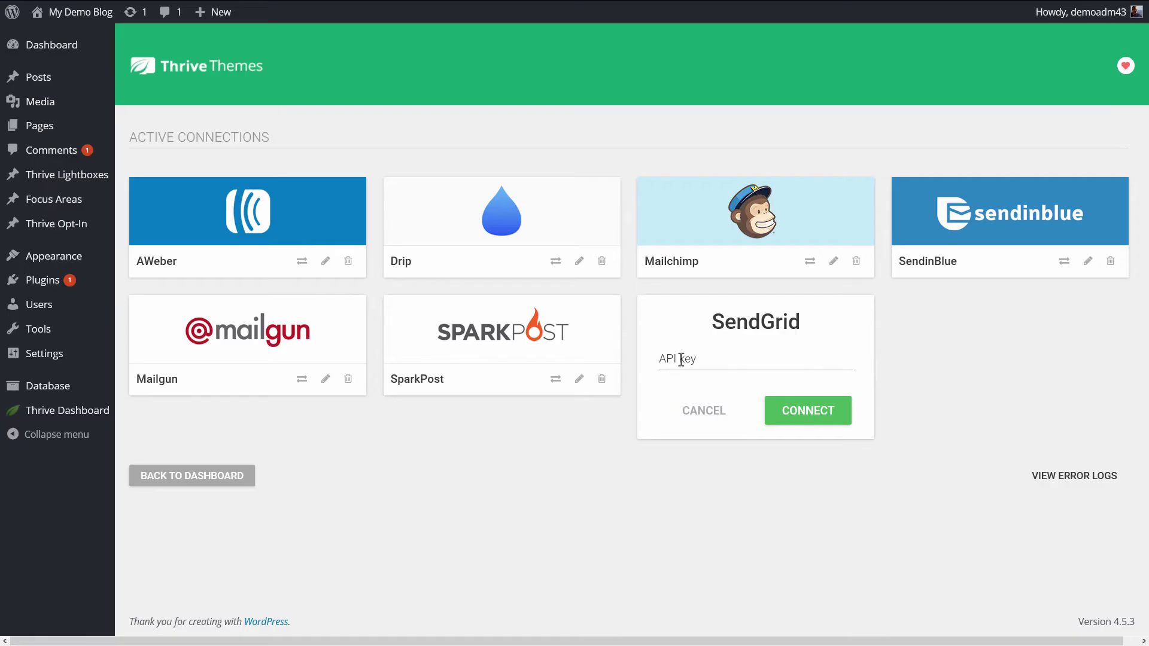
# - Paste the SendGrid API key into Thrive, connect, and confirm the Connection Ready card
pyautogui.click(677, 357)
pyautogui.hotkey('ctrl', 'v')
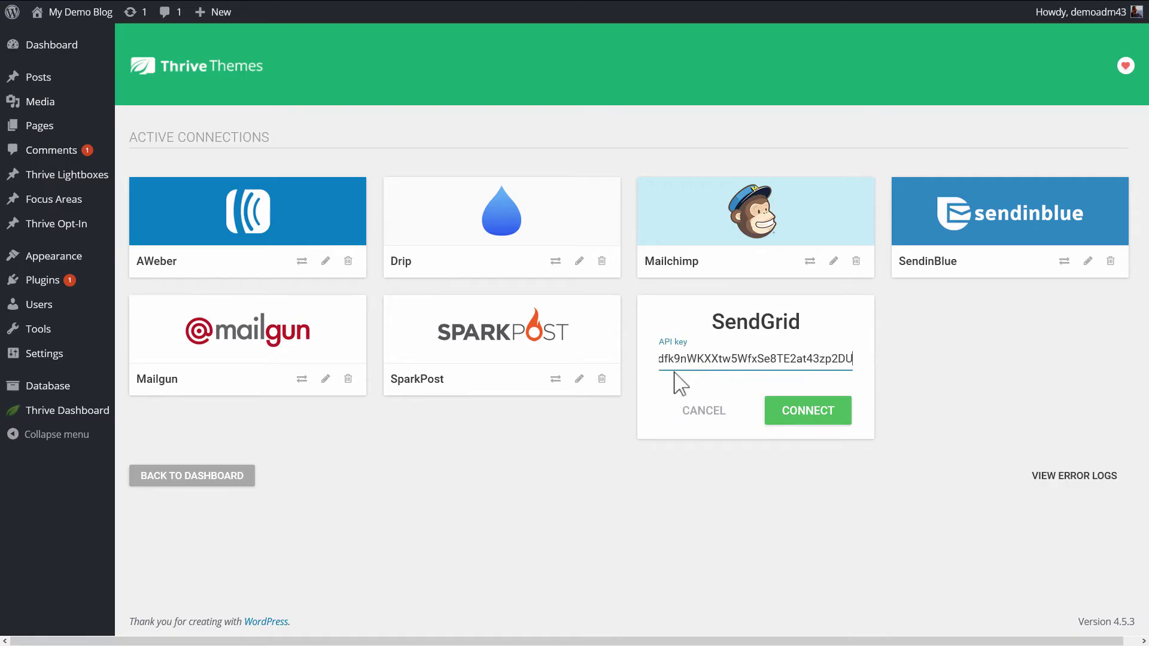
pyautogui.click(821, 417)
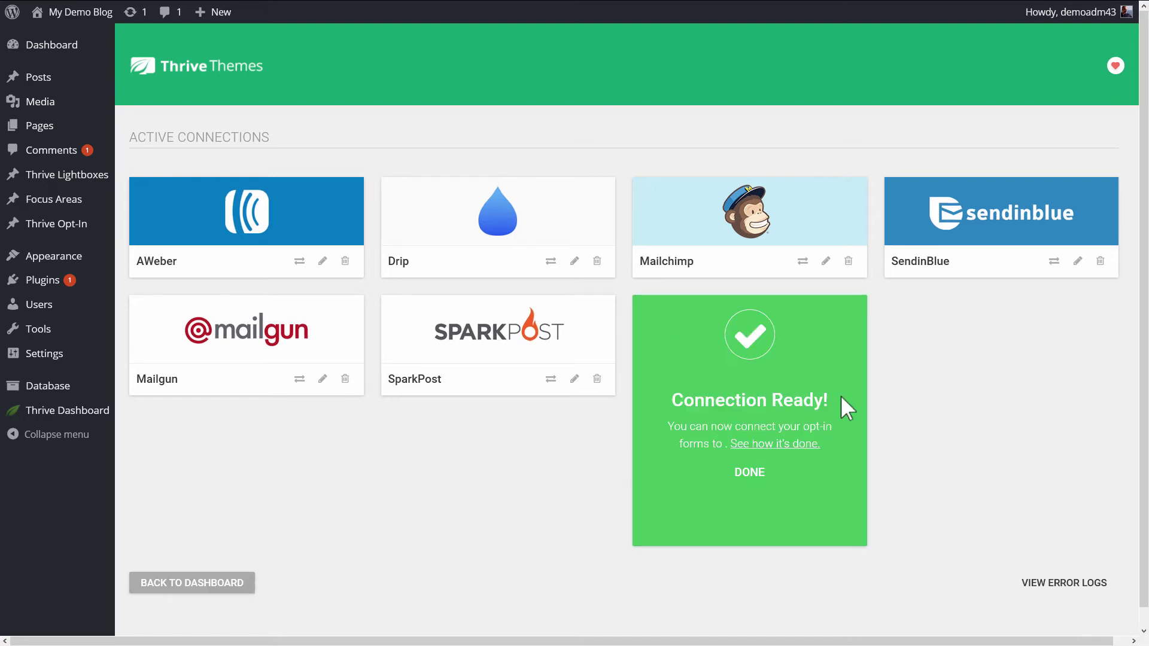
pyautogui.click(752, 476)
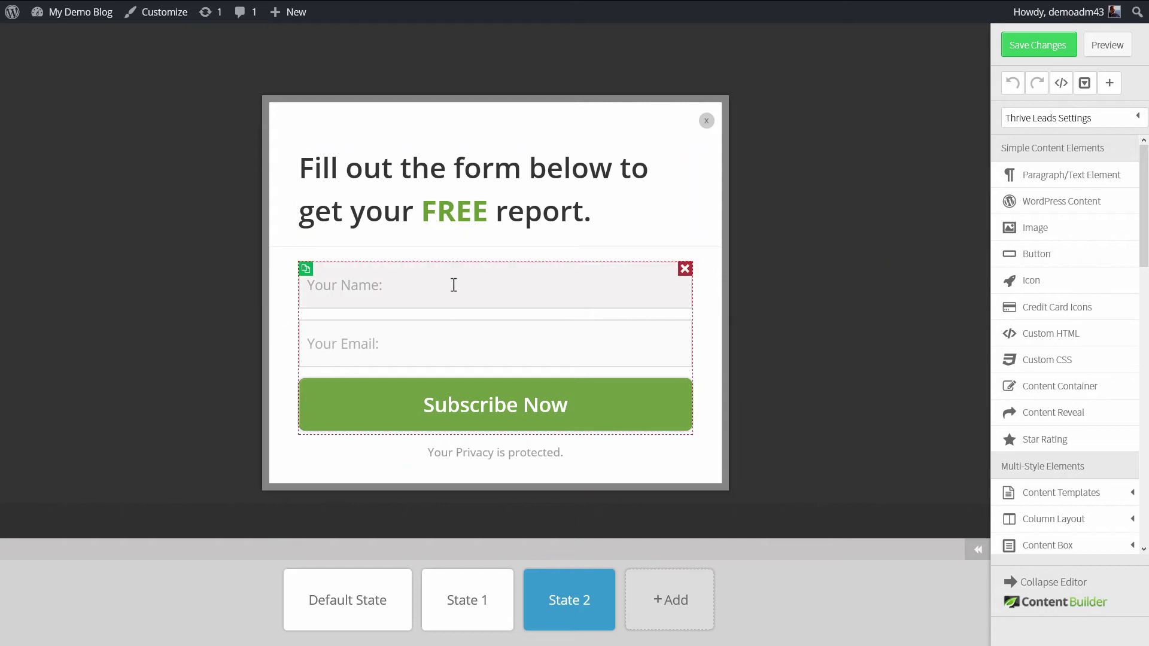
# - Link the opt-in form to the SendGrid API connection with Test List as its mailing list
pyautogui.click(426, 325)
pyautogui.click(449, 222)
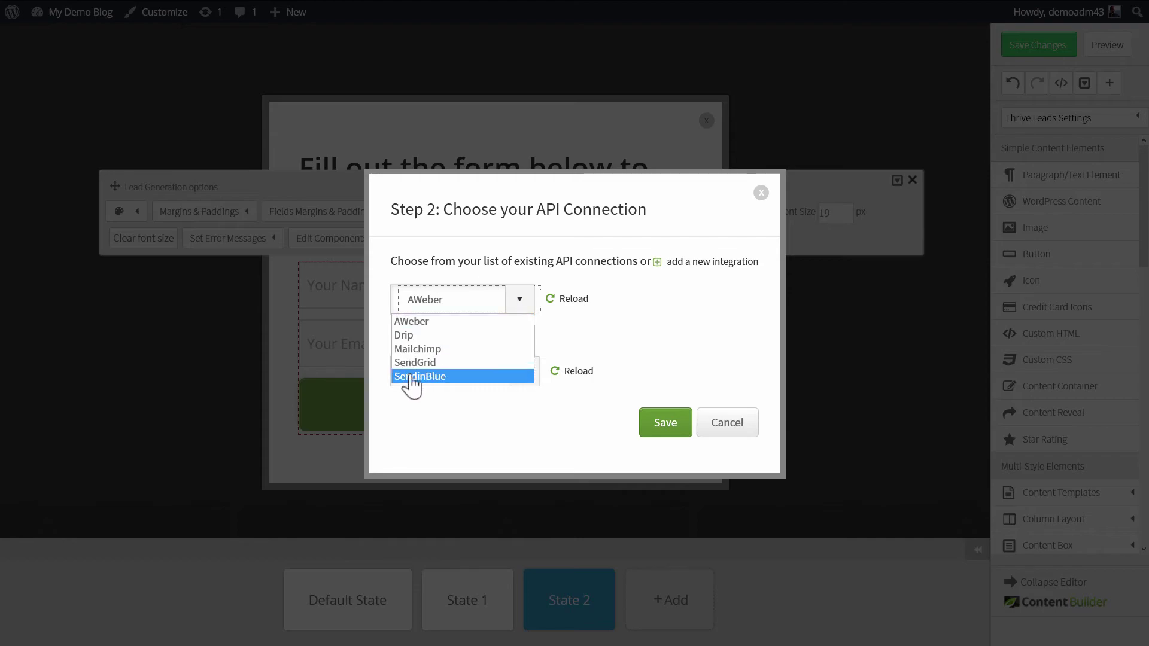
pyautogui.click(412, 362)
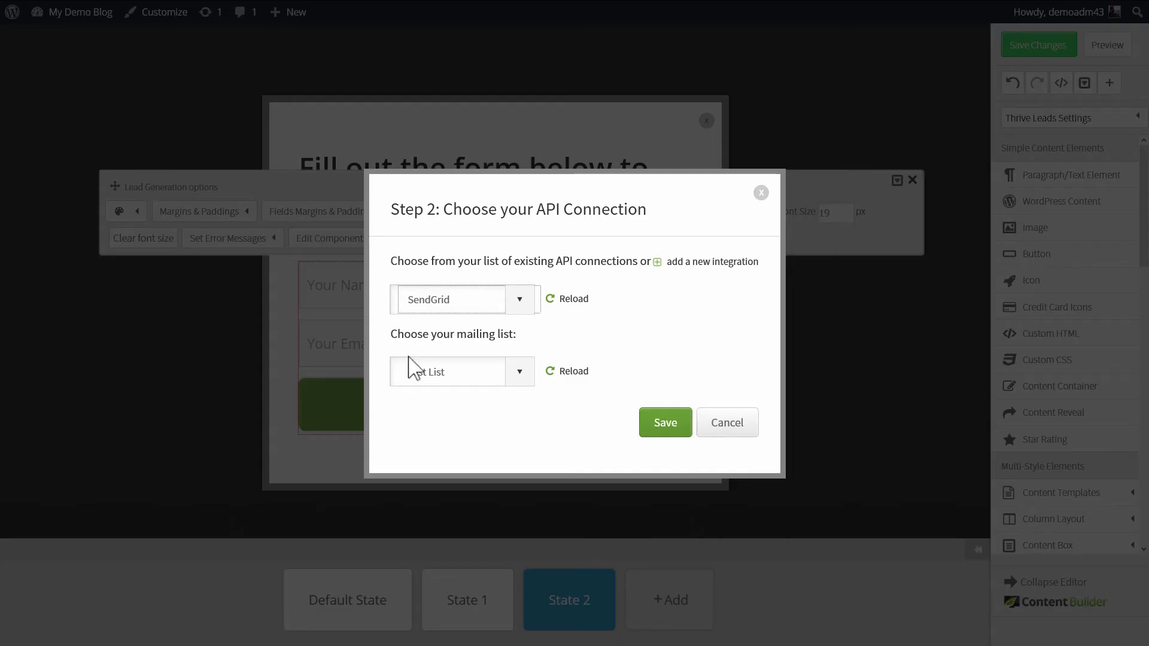
pyautogui.click(518, 371)
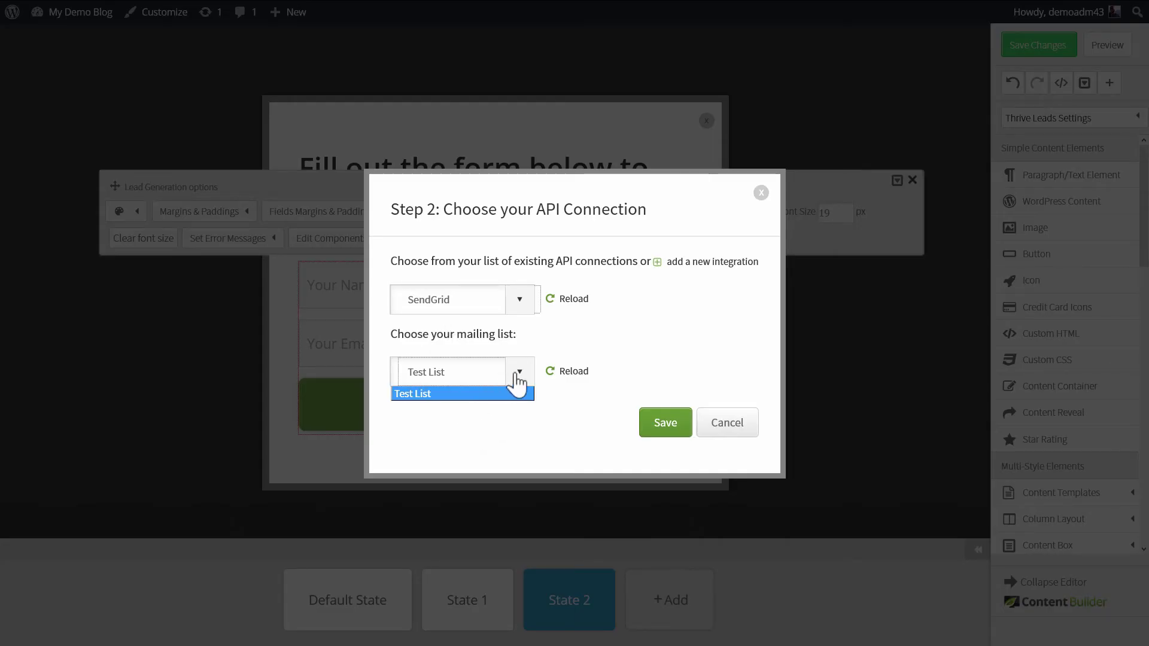
pyautogui.click(517, 371)
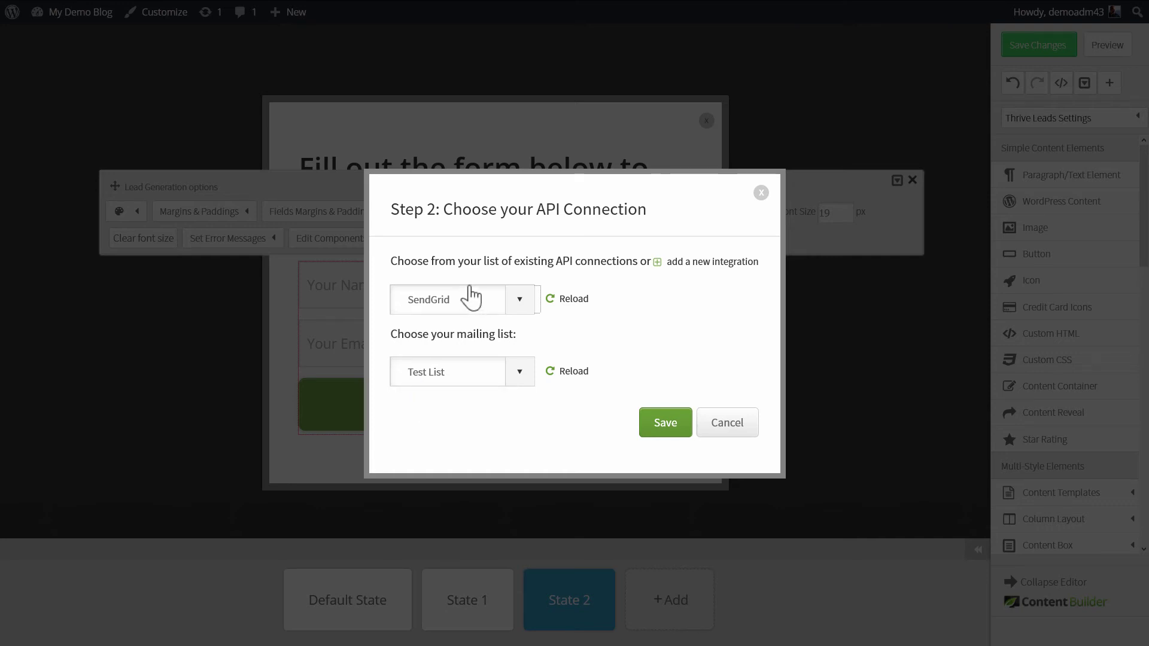
pyautogui.click(516, 380)
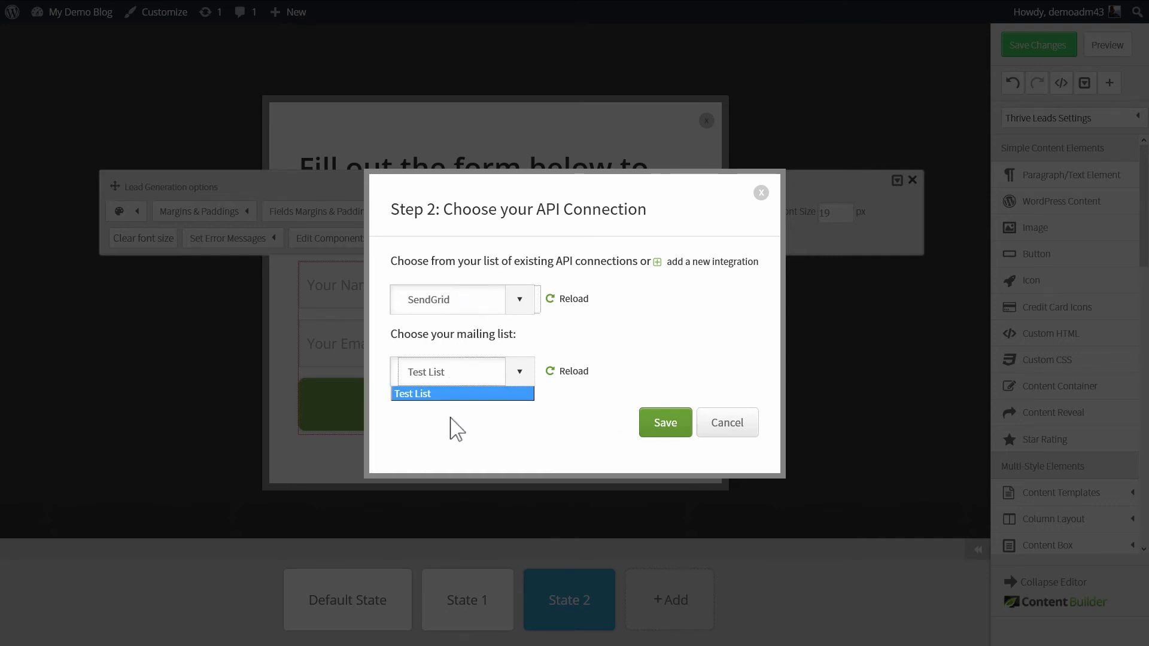
pyautogui.click(507, 382)
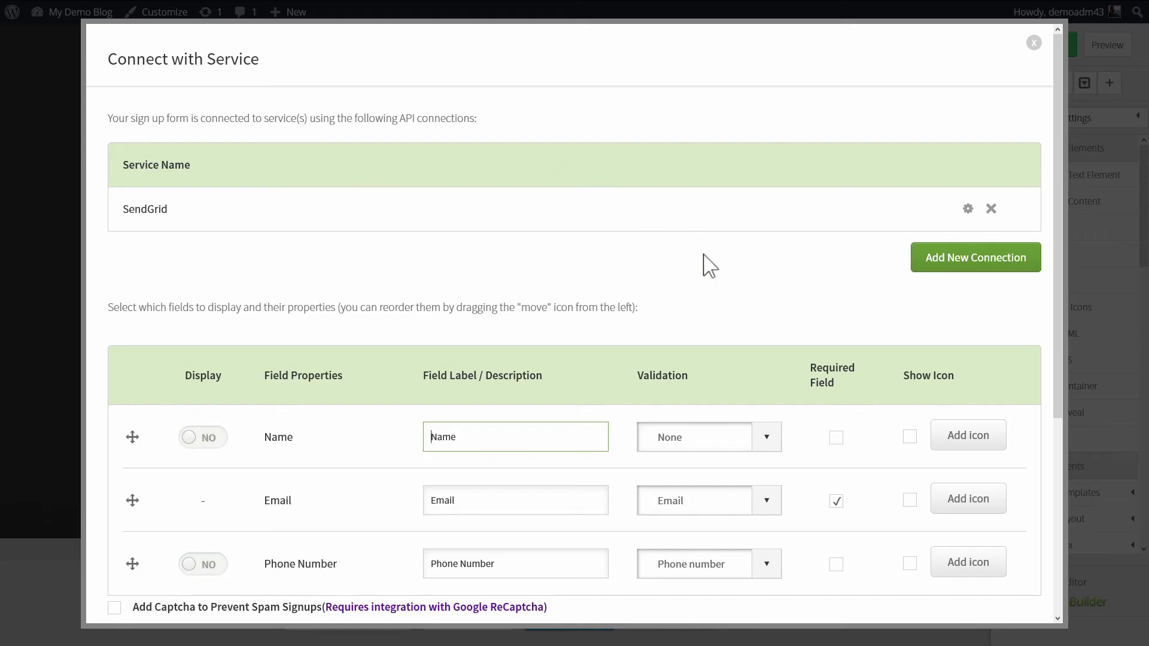
pyautogui.scroll(-2, 556, 305)
pyautogui.scroll(1, 658, 376)
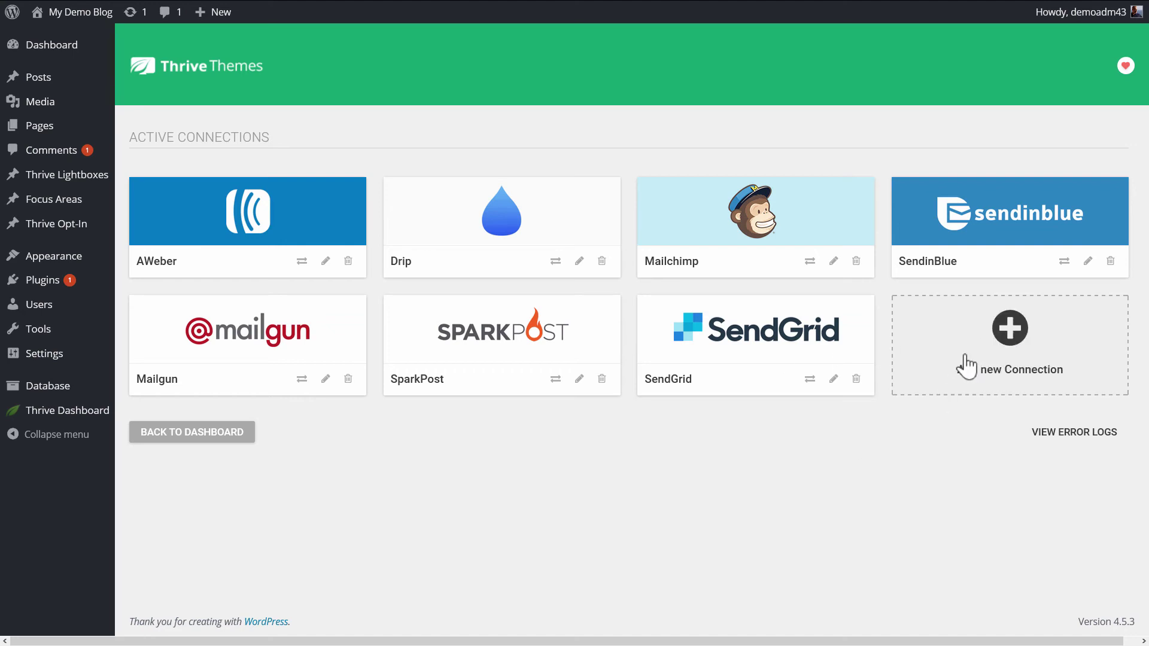
# - Add another connection and pick SendGrid Email from the Email Delivery apps
pyautogui.click(1011, 330)
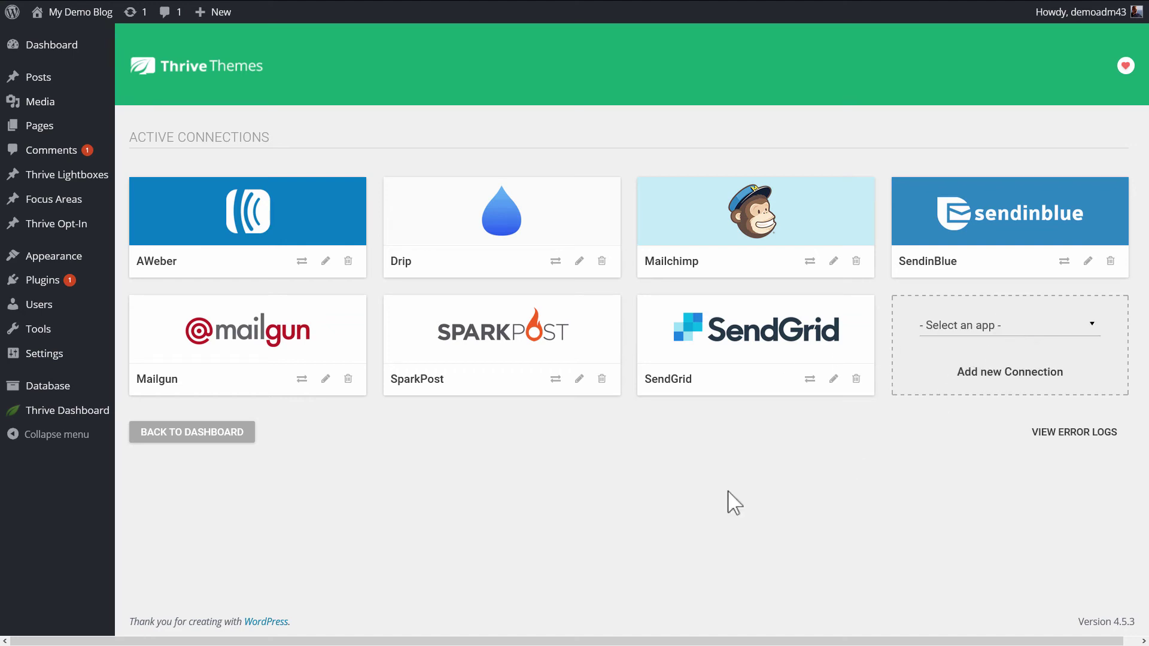
pyautogui.click(1009, 338)
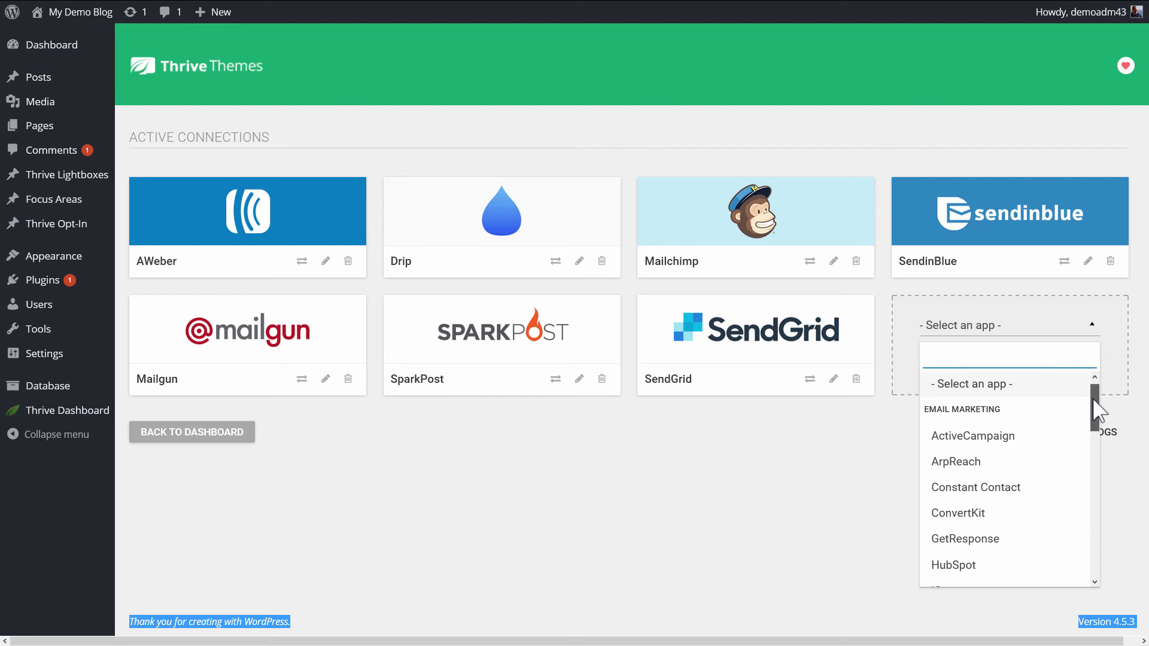
pyautogui.moveTo(1094, 413); pyautogui.dragTo(1104, 545)
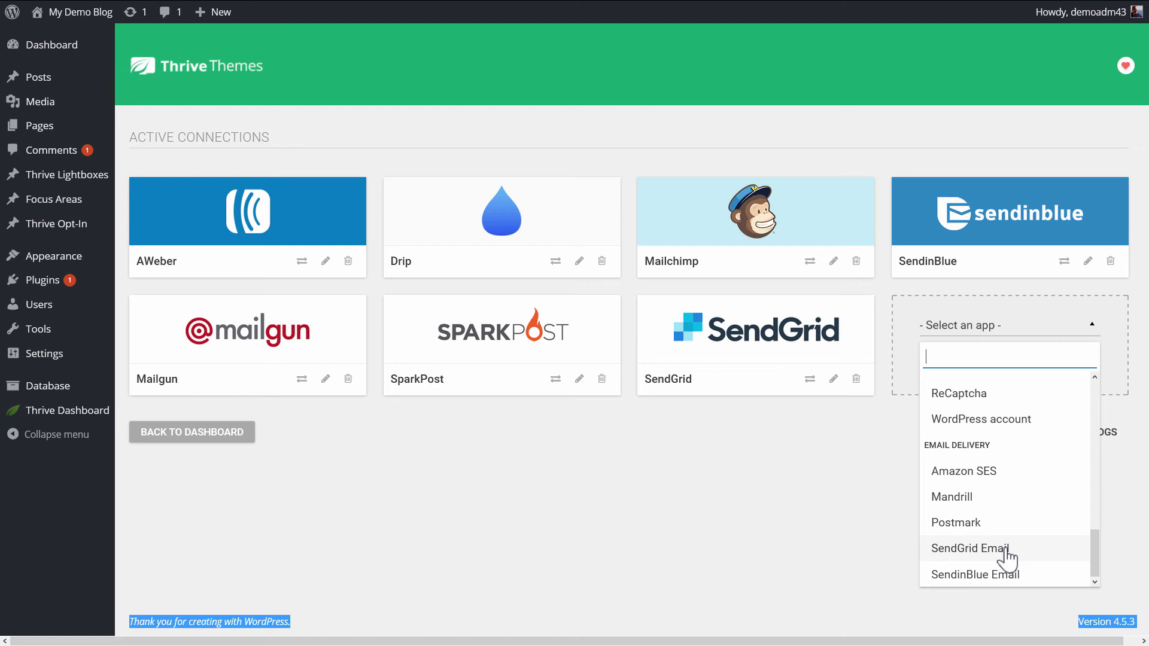
pyautogui.click(1007, 556)
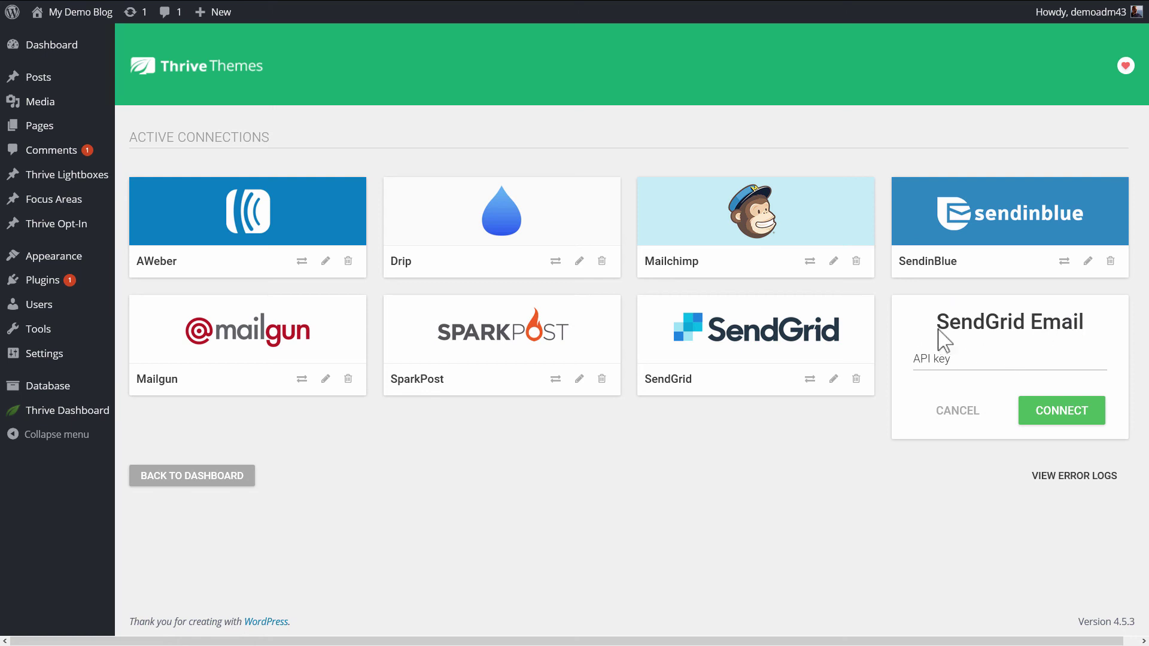
# - Restart the SendGrid Email connection, paste the API key, and connect it
pyautogui.click(956, 411)
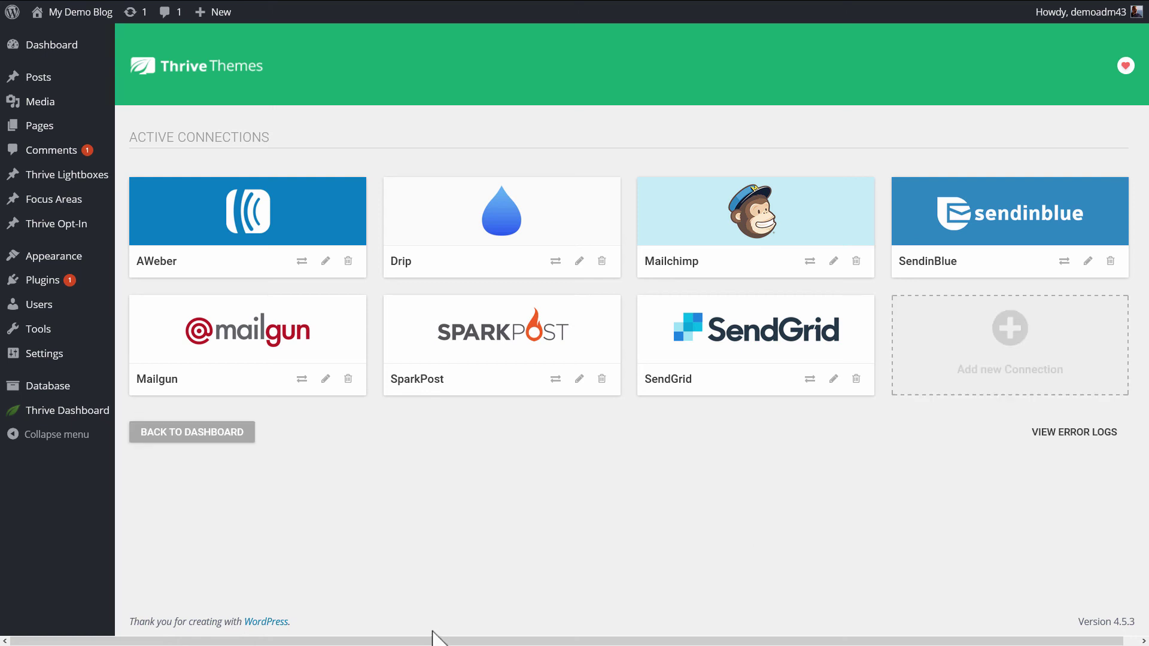
pyautogui.click(1005, 341)
pyautogui.click(964, 329)
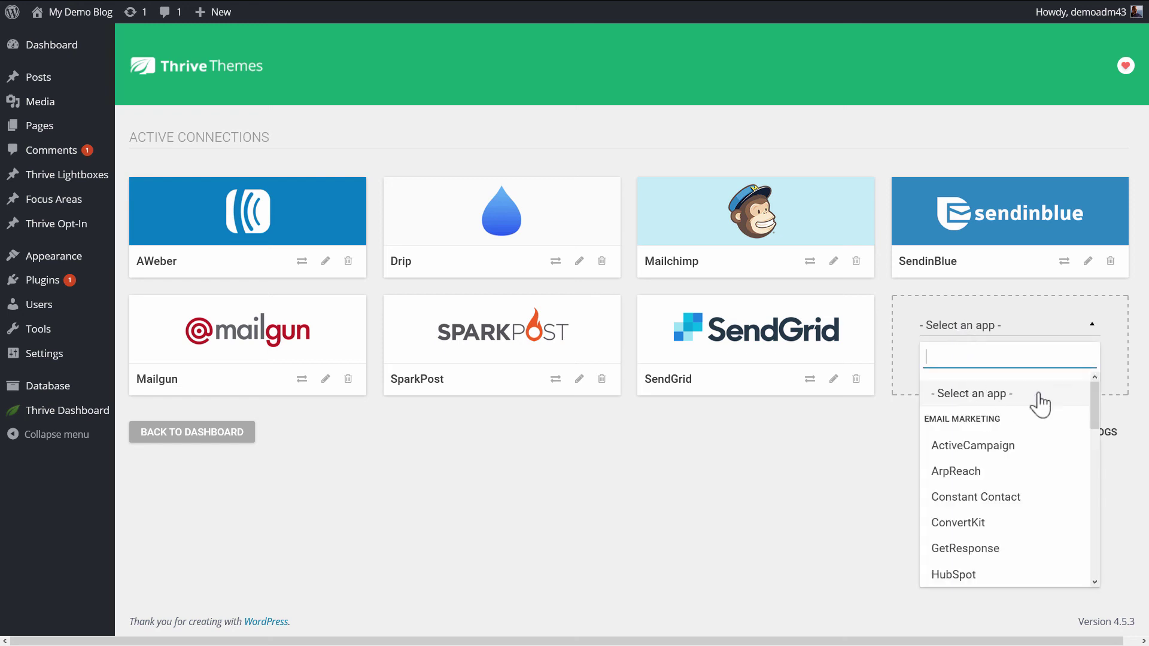
pyautogui.moveTo(1098, 402); pyautogui.dragTo(1053, 567)
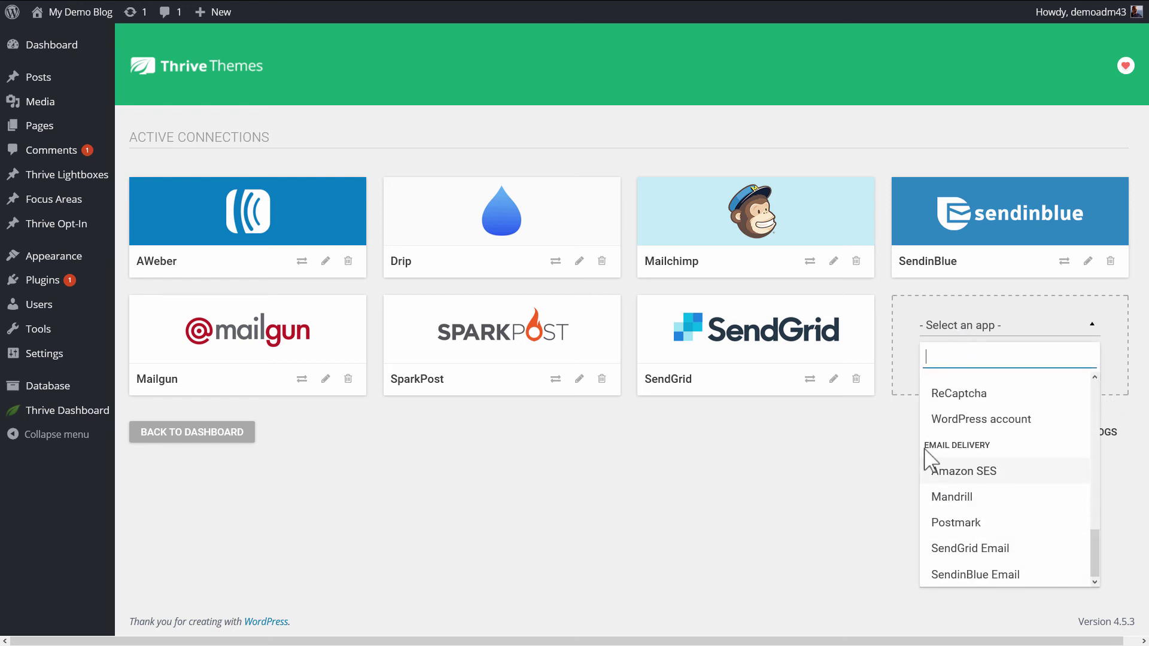
pyautogui.click(998, 550)
pyautogui.click(957, 359)
pyautogui.hotkey('ctrl', 'v')
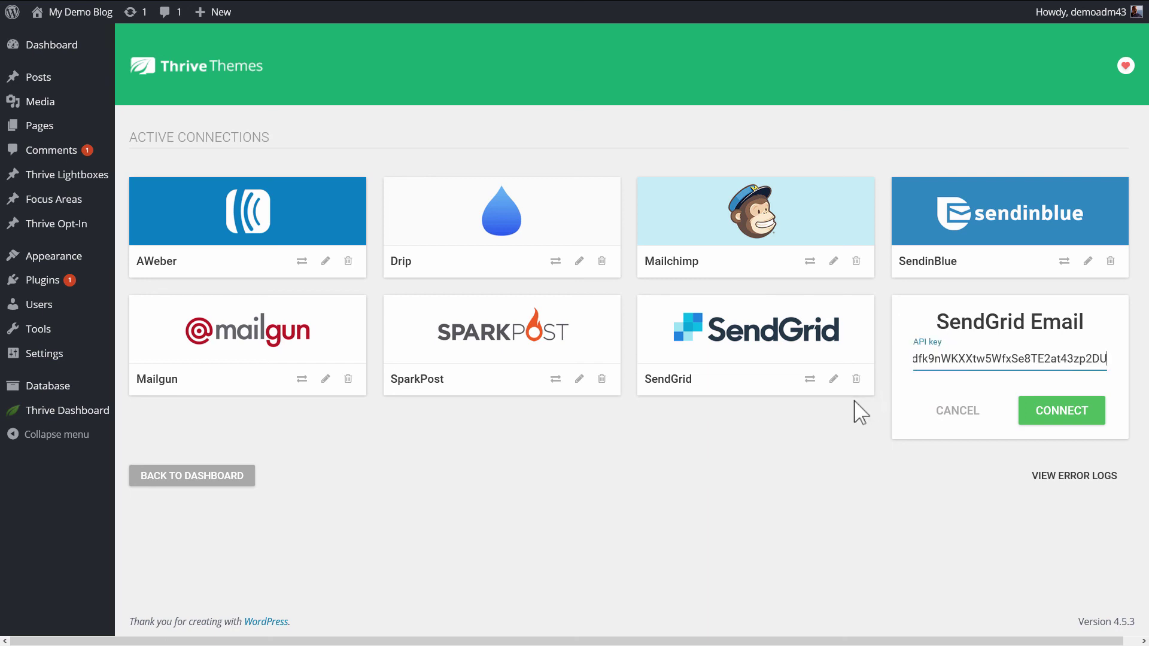
pyautogui.click(1027, 413)
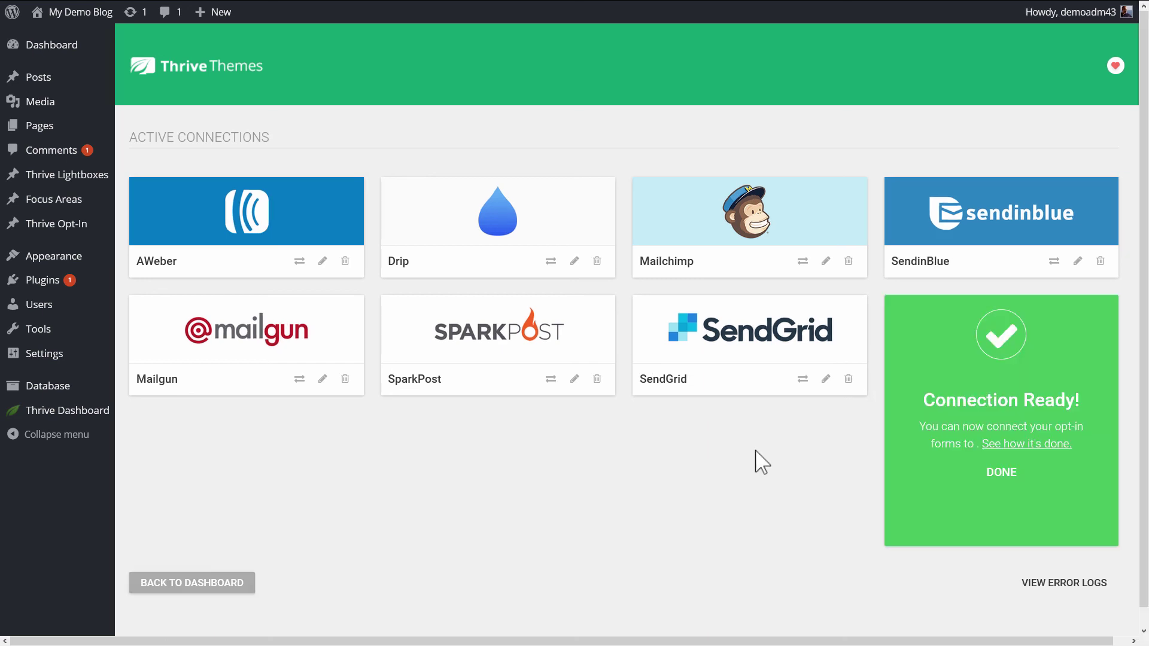